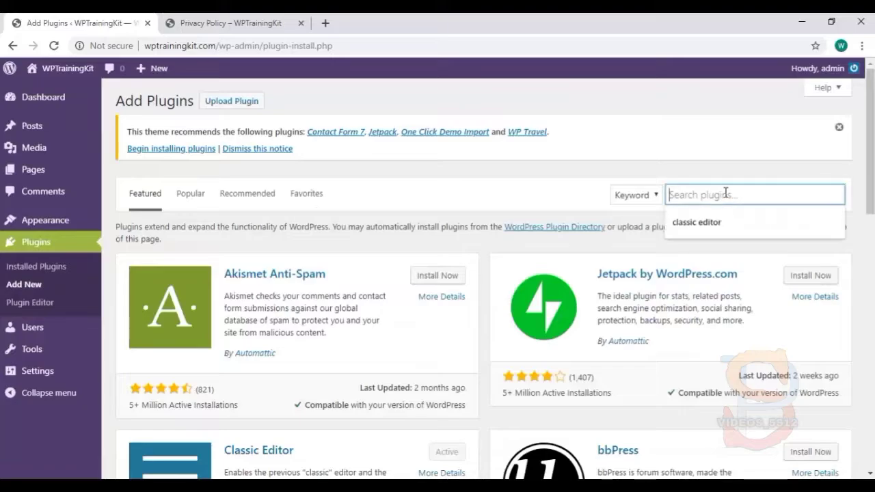
Step: Search the available plugins for "contact form" and install and activate Contact Form 7
{"action": "type", "text": "ccn"}
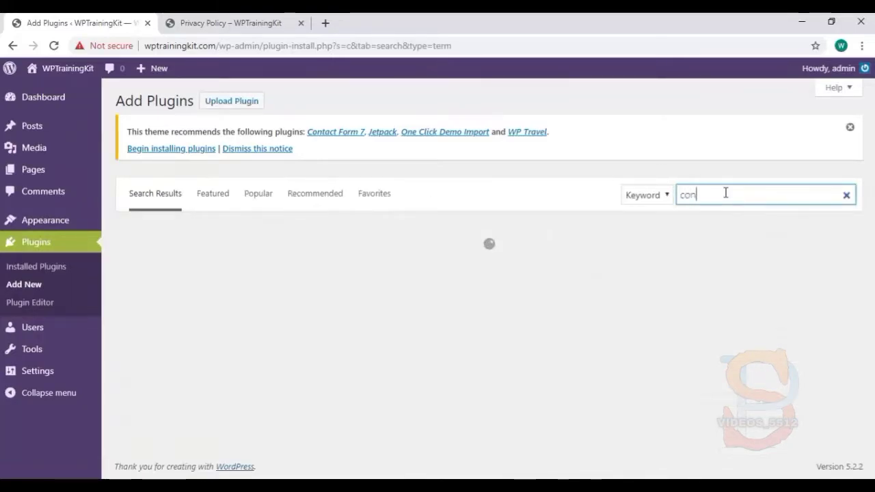
{"action": "type", "text": "tact form"}
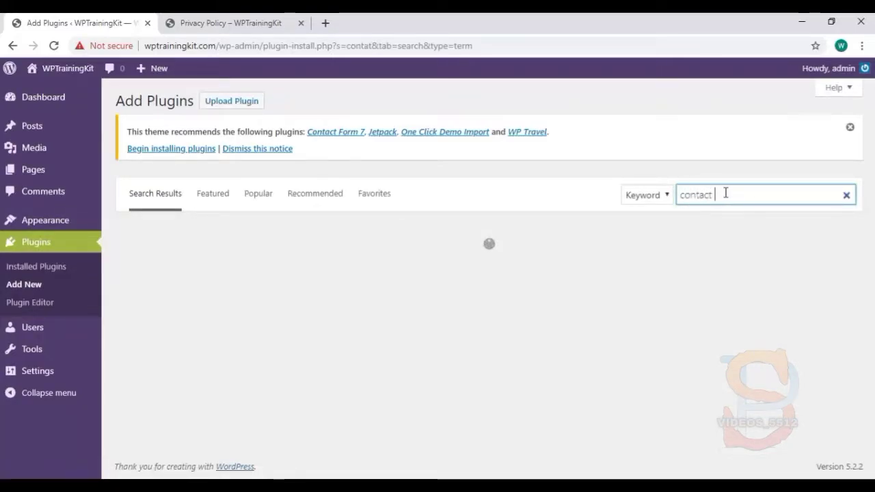
{"action": "key", "text": "BackSpace"}
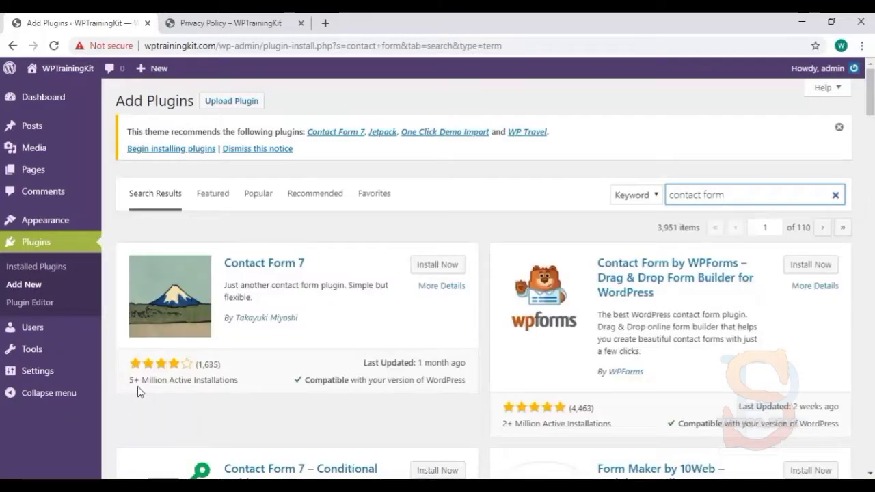
{"action": "left_click", "coordinate": [432, 268]}
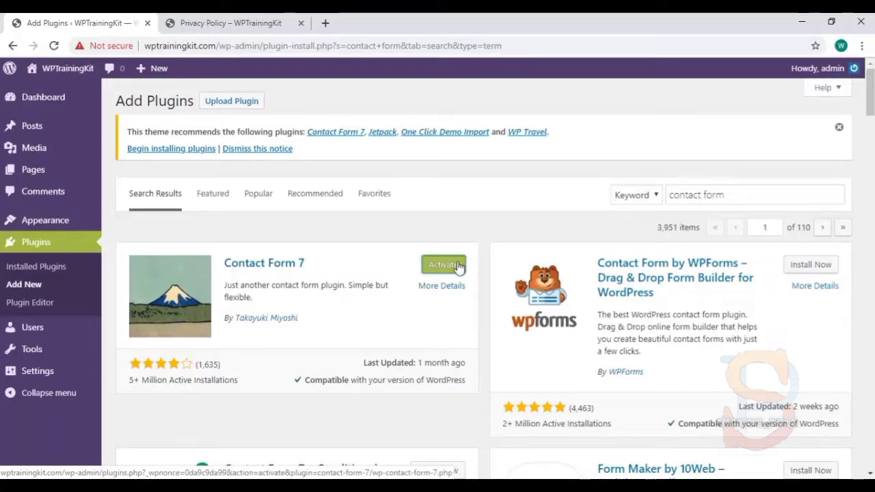
{"action": "left_click", "coordinate": [457, 269]}
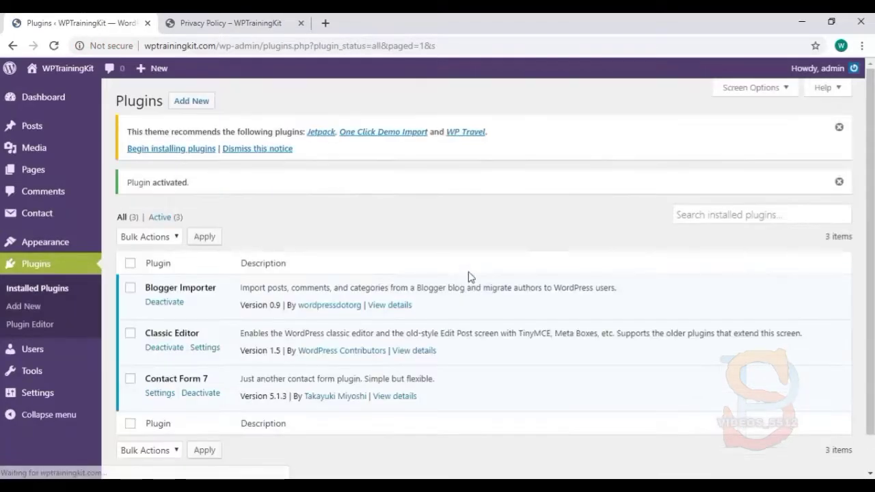
Step: Deactivate the Contact Form 7 plugin and activate it again
{"action": "mouse_move", "coordinate": [67, 219]}
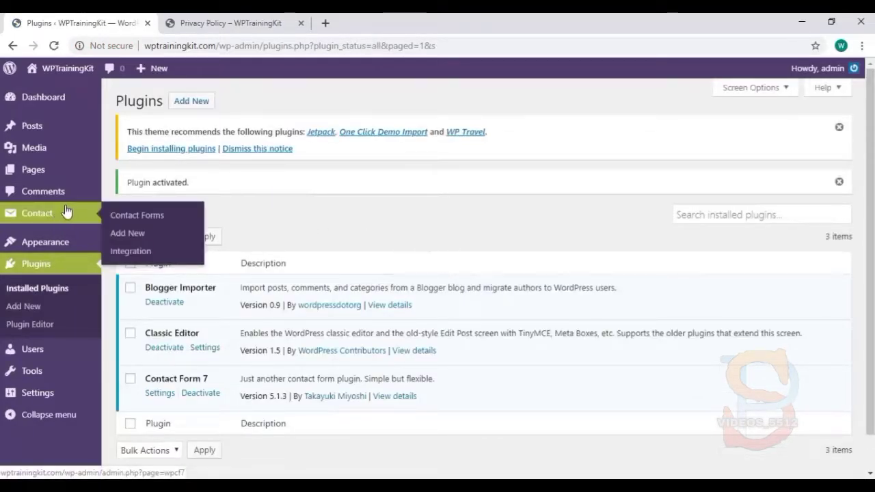
{"action": "left_click", "coordinate": [196, 394]}
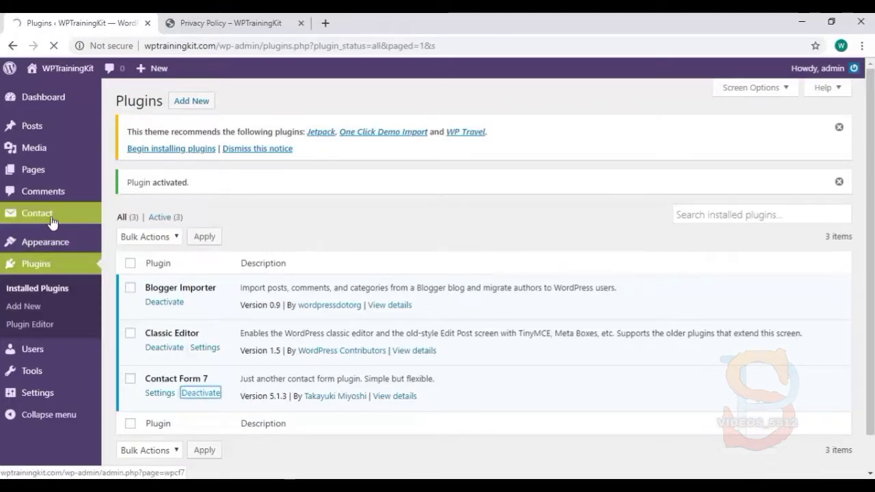
{"action": "mouse_move", "coordinate": [50, 219]}
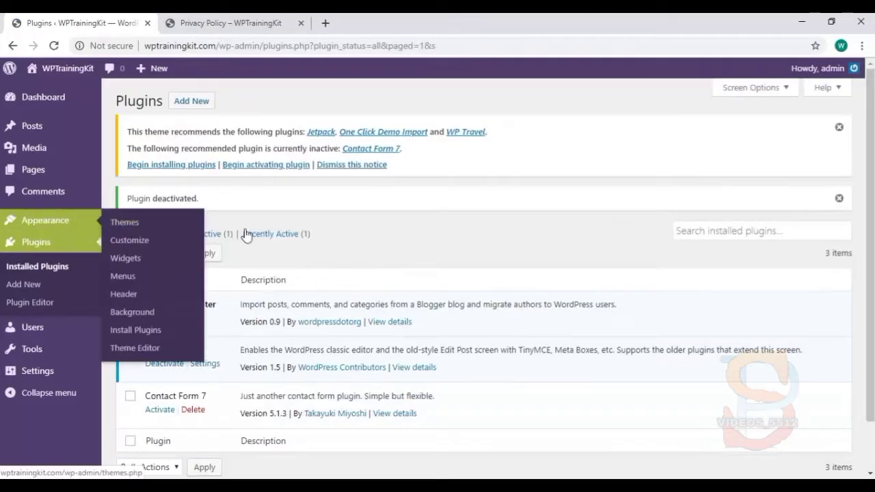
{"action": "left_click", "coordinate": [155, 411]}
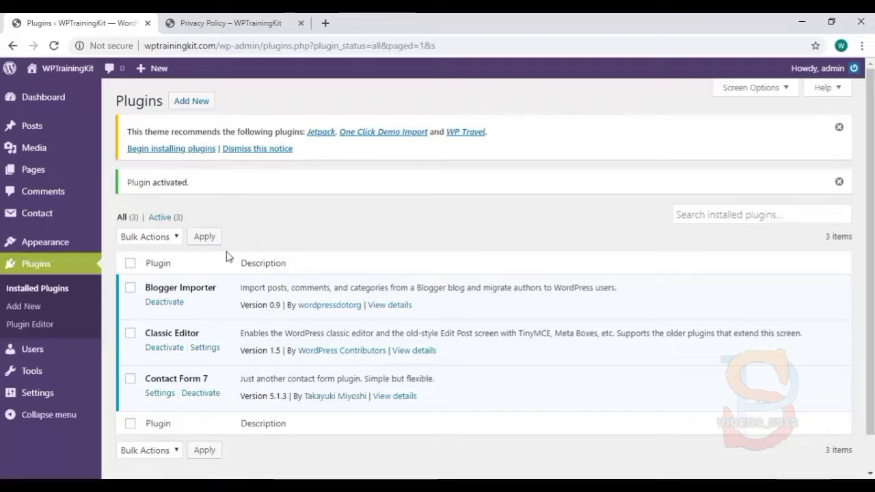
Step: Copy the shortcode of Contact form 1 from the list of contact forms
{"action": "mouse_move", "coordinate": [65, 218]}
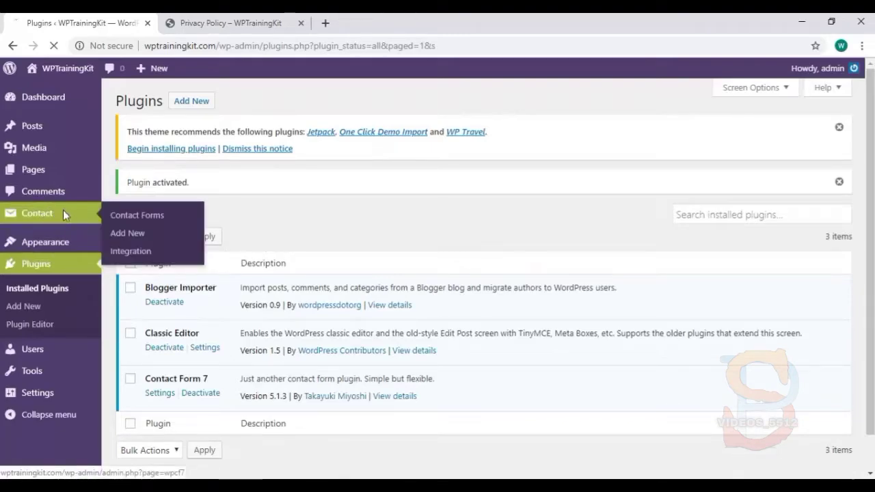
{"action": "left_click", "coordinate": [67, 216]}
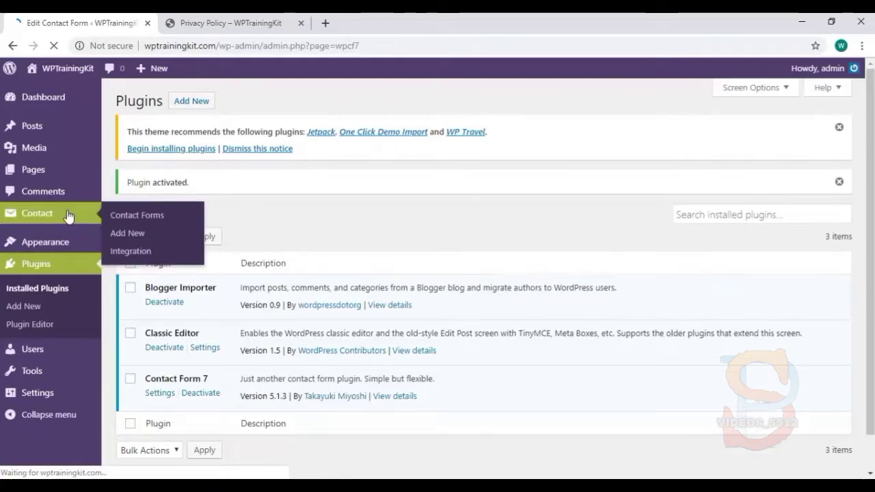
{"action": "scroll", "coordinate": [346, 273], "scroll_direction": "down", "scroll_amount": 1}
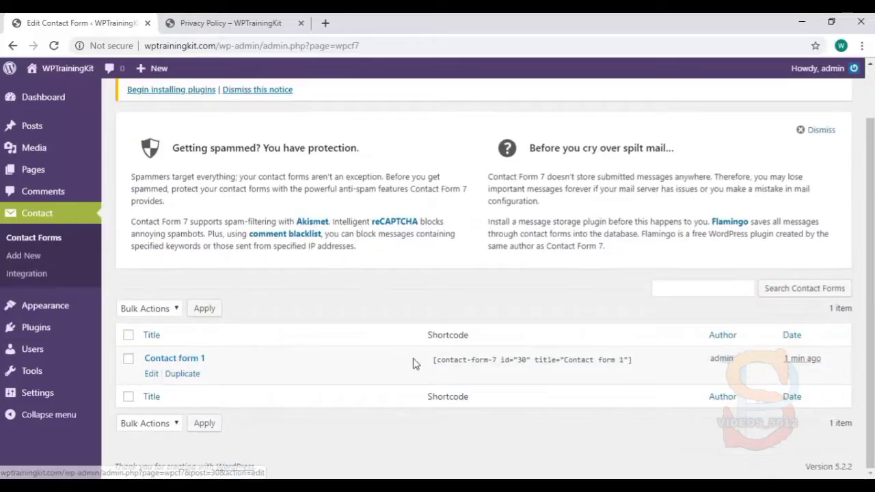
{"action": "scroll", "coordinate": [426, 361], "scroll_direction": "up", "scroll_amount": 1}
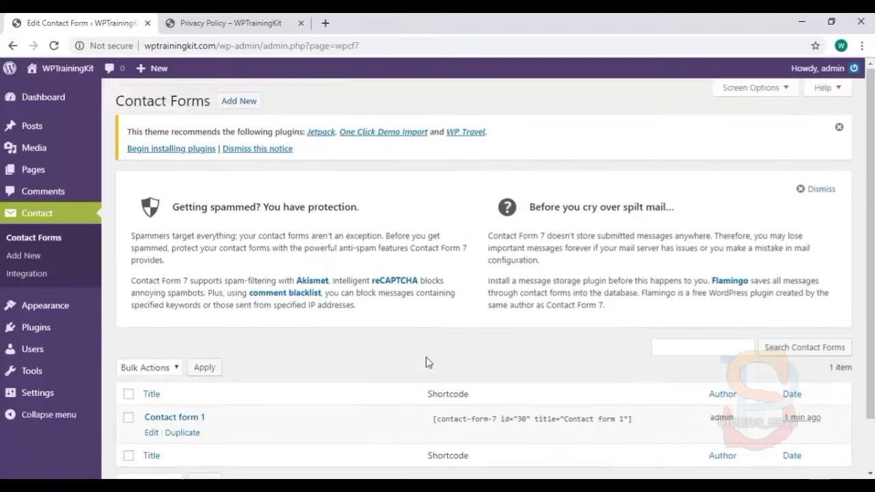
{"action": "scroll", "coordinate": [426, 361], "scroll_direction": "down", "scroll_amount": 1}
{"action": "left_click_drag", "start_coordinate": [434, 361], "coordinate": [483, 359]}
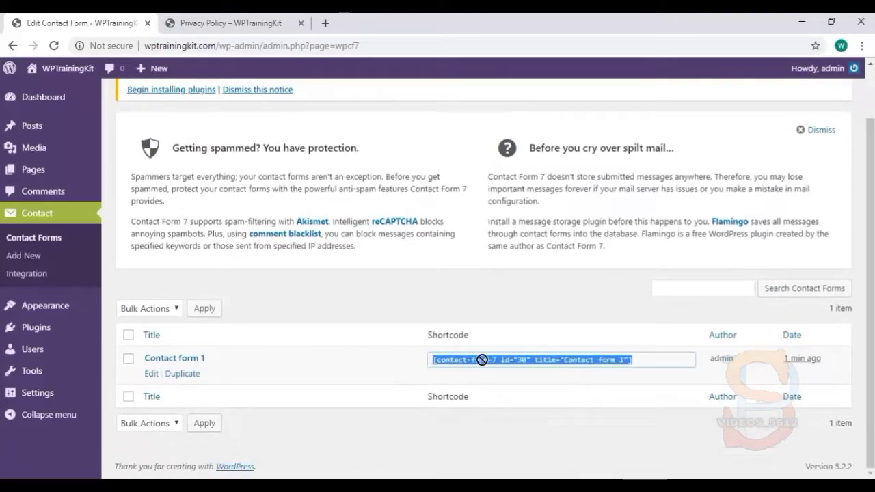
{"action": "right_click", "coordinate": [507, 356]}
{"action": "left_click", "coordinate": [531, 367]}
Step: Publish a new page titled "Contact Us" containing the copied shortcode [contact-form-7 id="30" title="Contact form 1"]
{"action": "mouse_move", "coordinate": [34, 170]}
{"action": "left_click", "coordinate": [162, 193]}
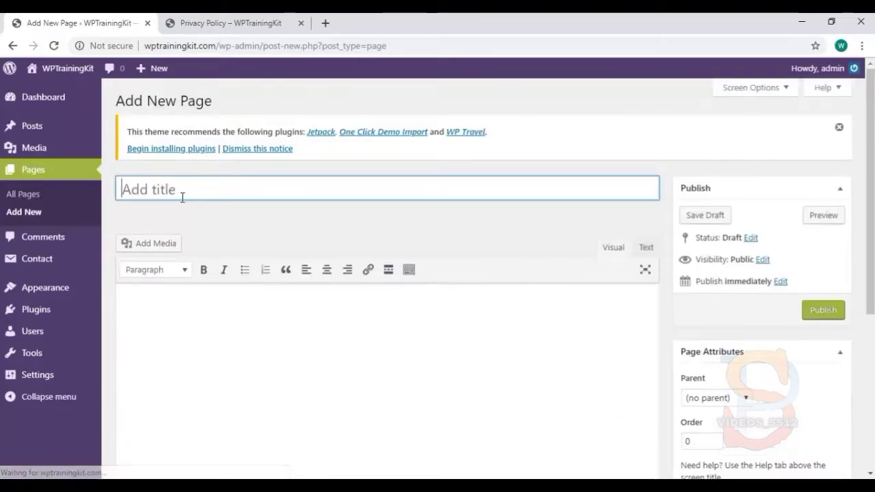
{"action": "type", "text": "Contact Us"}
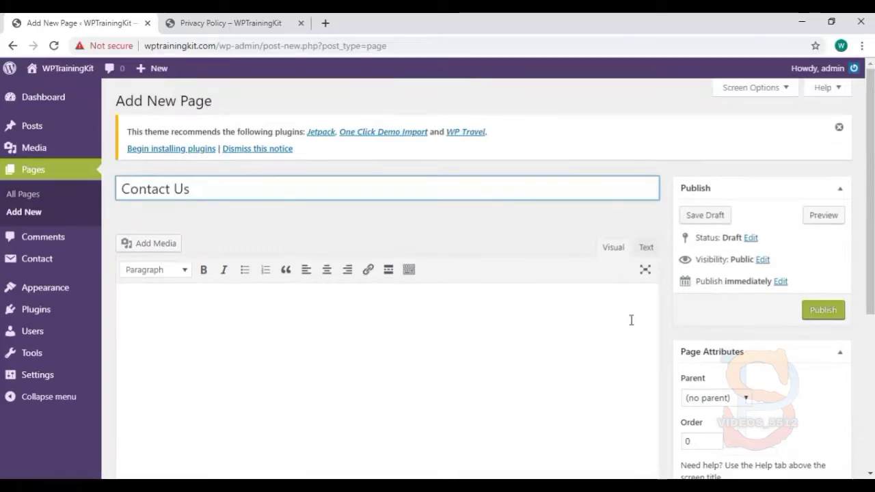
{"action": "left_click", "coordinate": [312, 346]}
{"action": "key", "text": "ctrl+v"}
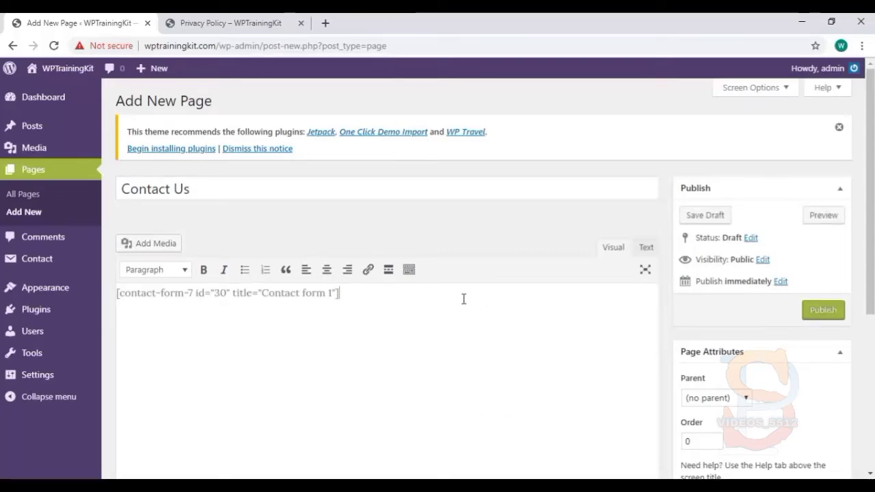
{"action": "left_click", "coordinate": [822, 311]}
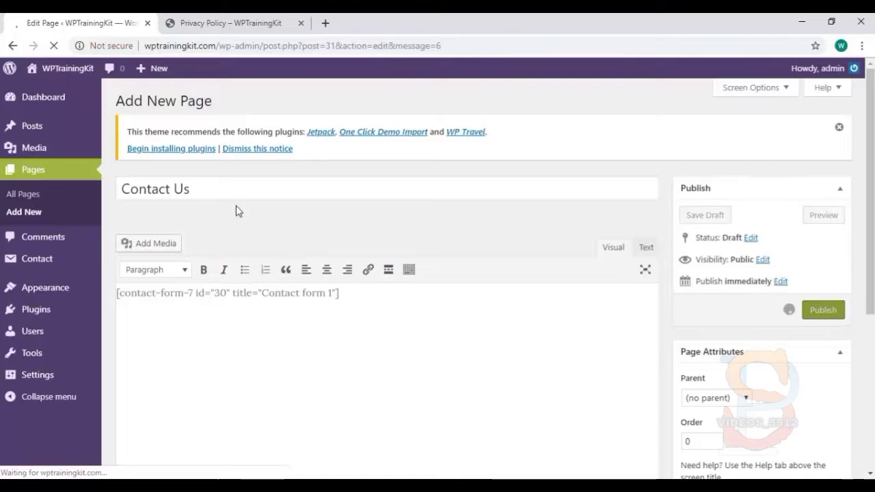
Step: View the published Contact Us page in a new browser tab and examine its form fields
{"action": "right_click", "coordinate": [215, 183]}
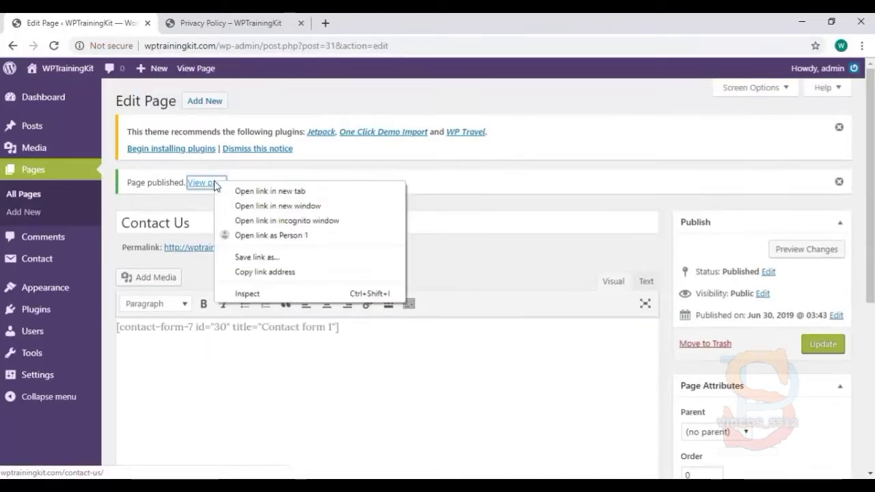
{"action": "key", "text": "Escape"}
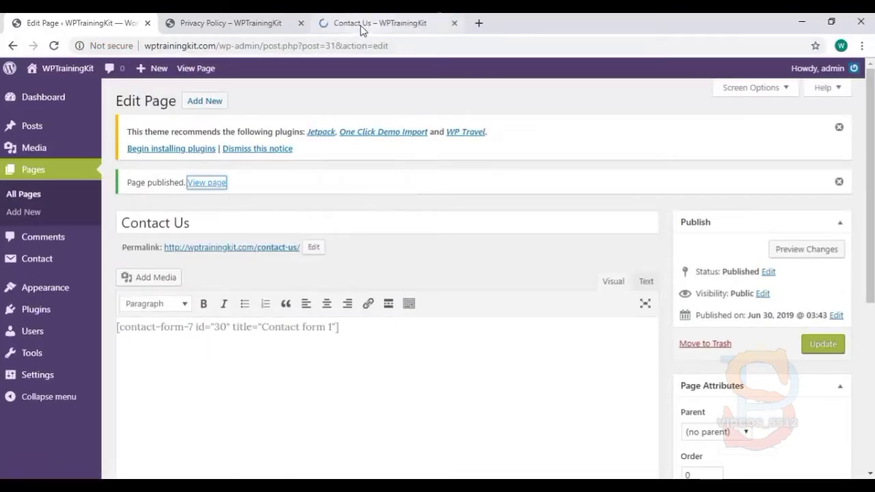
{"action": "left_click", "coordinate": [362, 27]}
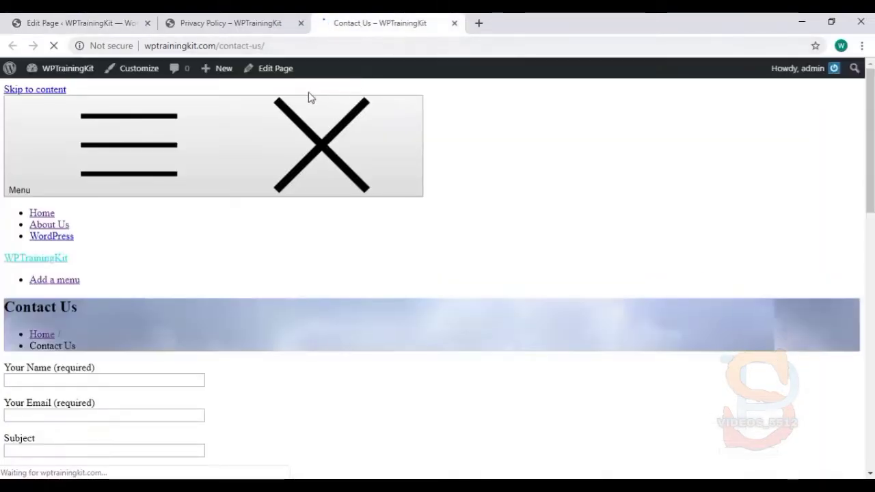
{"action": "right_click", "coordinate": [528, 130]}
{"action": "left_click", "coordinate": [560, 166]}
{"action": "scroll", "coordinate": [148, 195], "scroll_direction": "down", "scroll_amount": 5}
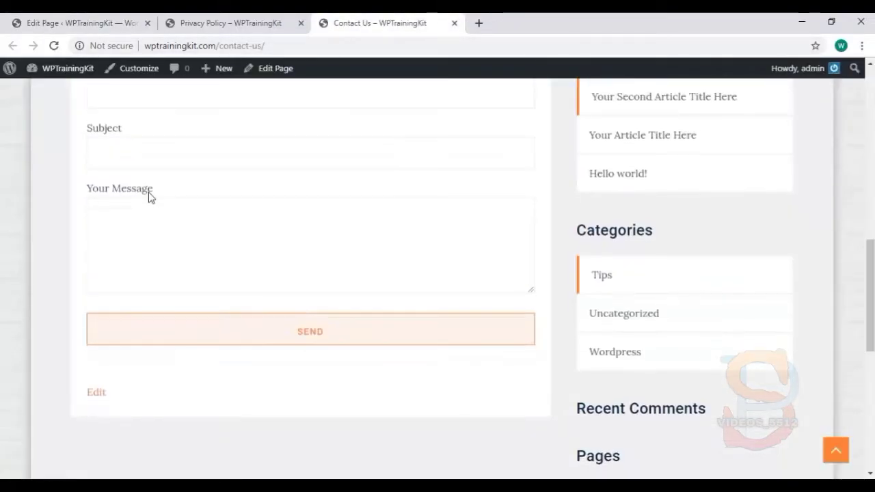
{"action": "scroll", "coordinate": [194, 250], "scroll_direction": "up", "scroll_amount": 2}
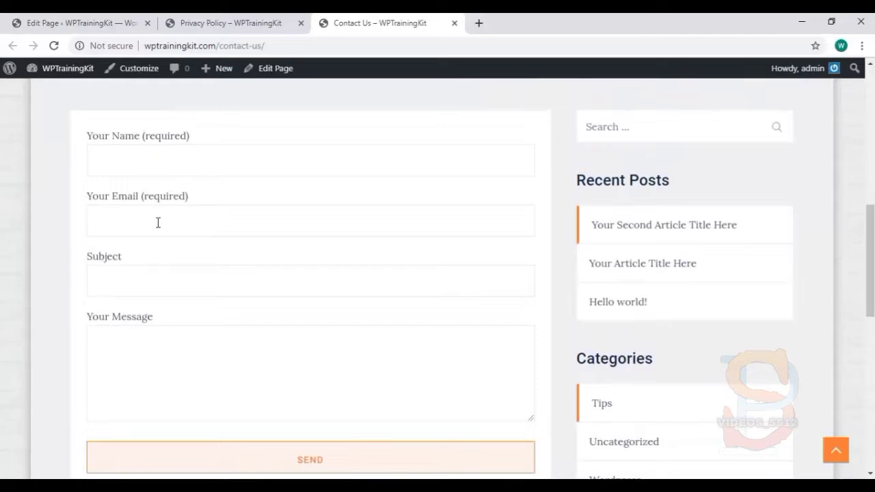
{"action": "scroll", "coordinate": [156, 277], "scroll_direction": "down", "scroll_amount": 3}
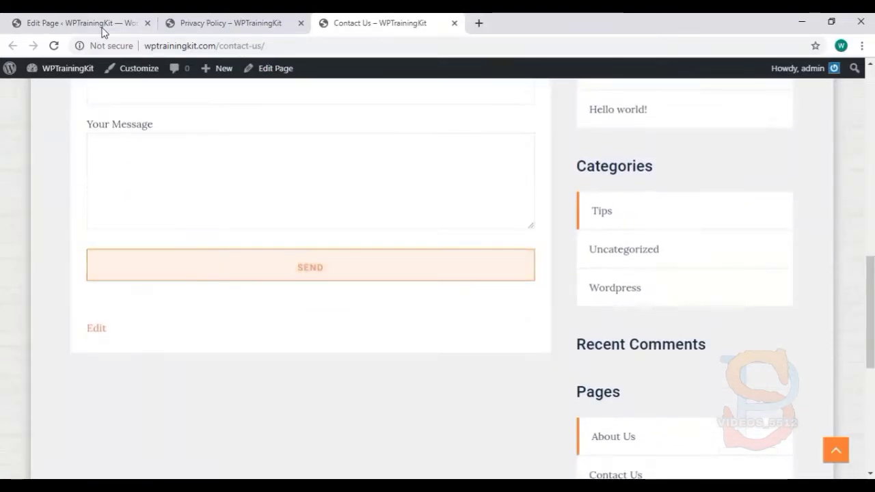
Step: Return to the WordPress admin and start a new contact form
{"action": "left_click", "coordinate": [88, 24]}
{"action": "mouse_move", "coordinate": [62, 255]}
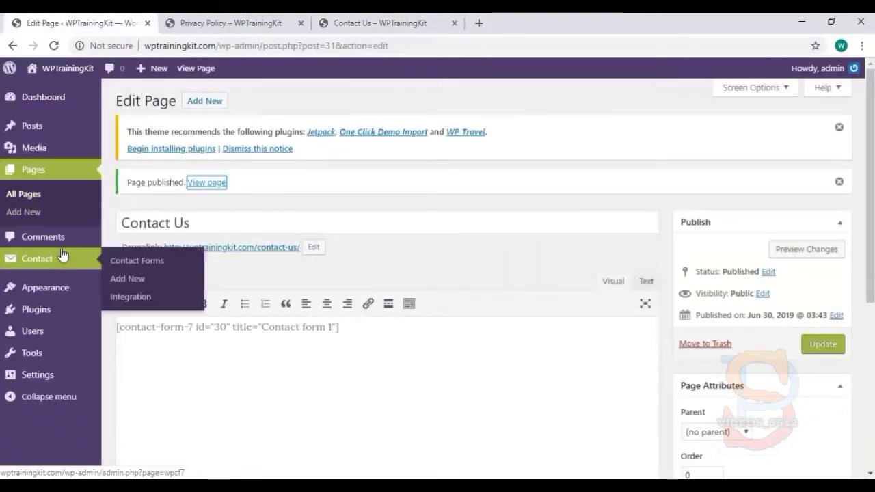
{"action": "left_click", "coordinate": [149, 279]}
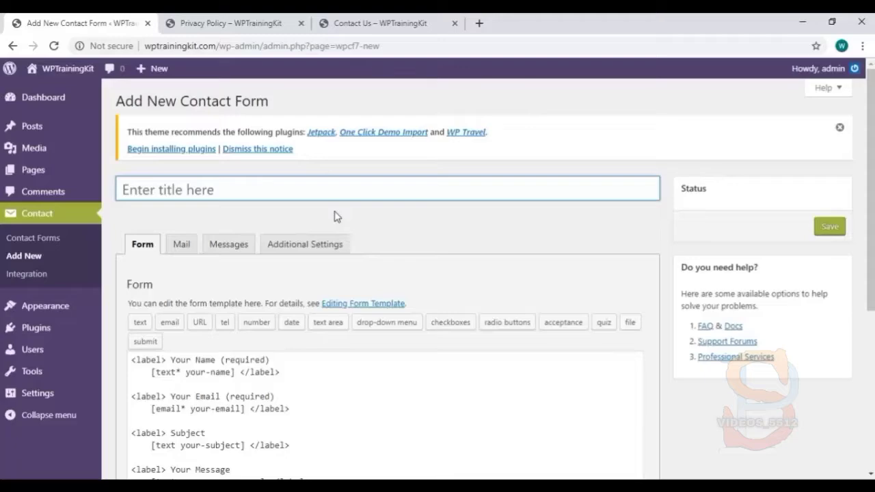
Step: Examine the new contact form's template, its response messages, additional settings and mail template
{"action": "scroll", "coordinate": [355, 217], "scroll_direction": "down", "scroll_amount": 1}
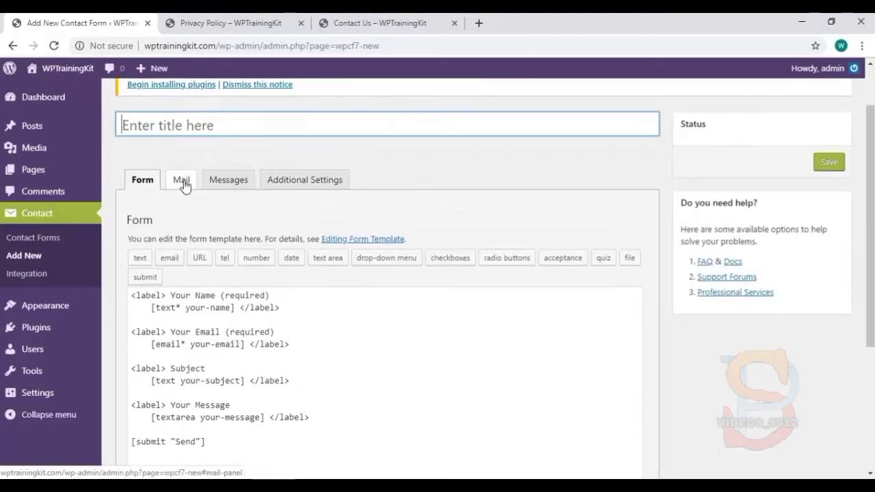
{"action": "left_click", "coordinate": [227, 181]}
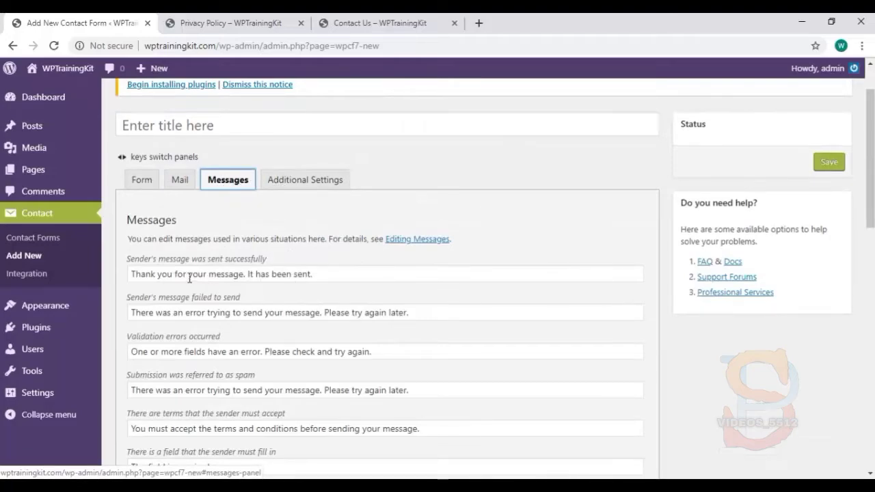
{"action": "scroll", "coordinate": [289, 287], "scroll_direction": "down", "scroll_amount": 2}
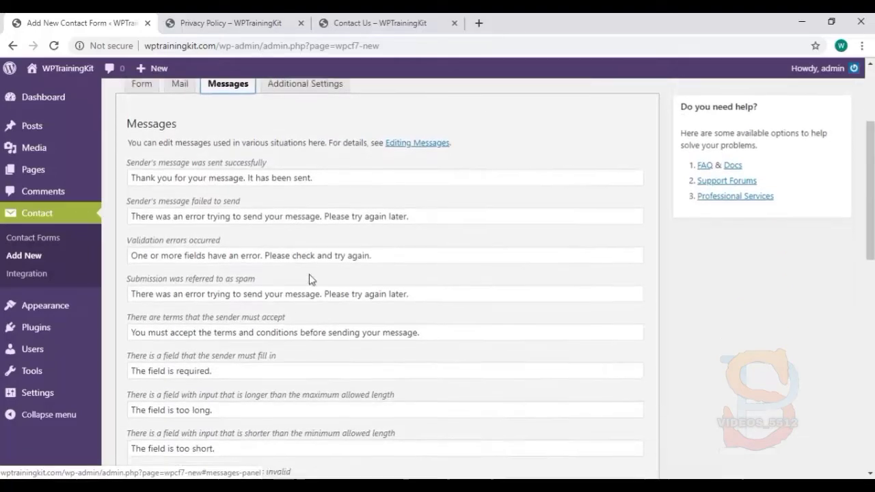
{"action": "scroll", "coordinate": [310, 279], "scroll_direction": "down", "scroll_amount": 5}
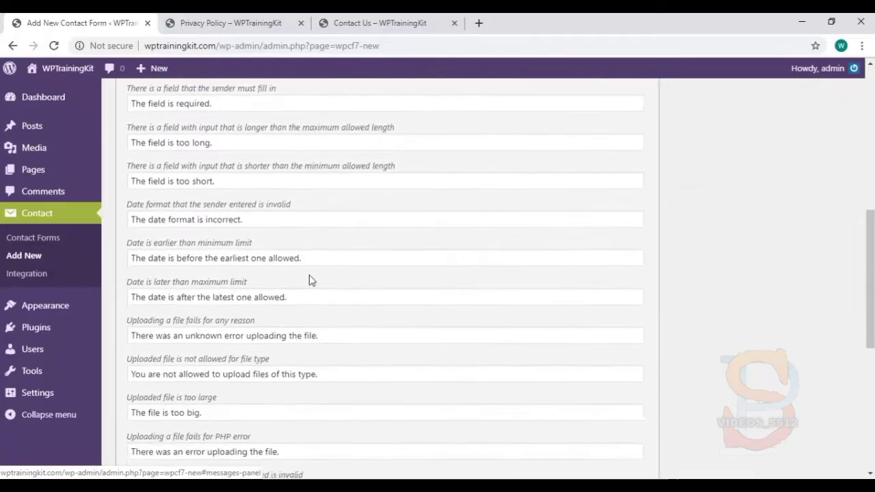
{"action": "scroll", "coordinate": [309, 281], "scroll_direction": "down", "scroll_amount": 7}
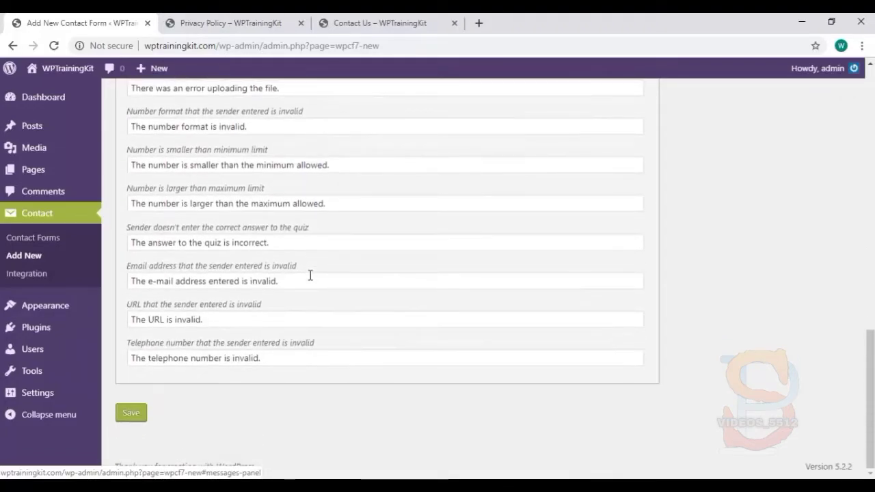
{"action": "scroll", "coordinate": [310, 275], "scroll_direction": "up", "scroll_amount": 14}
{"action": "left_click", "coordinate": [296, 244]}
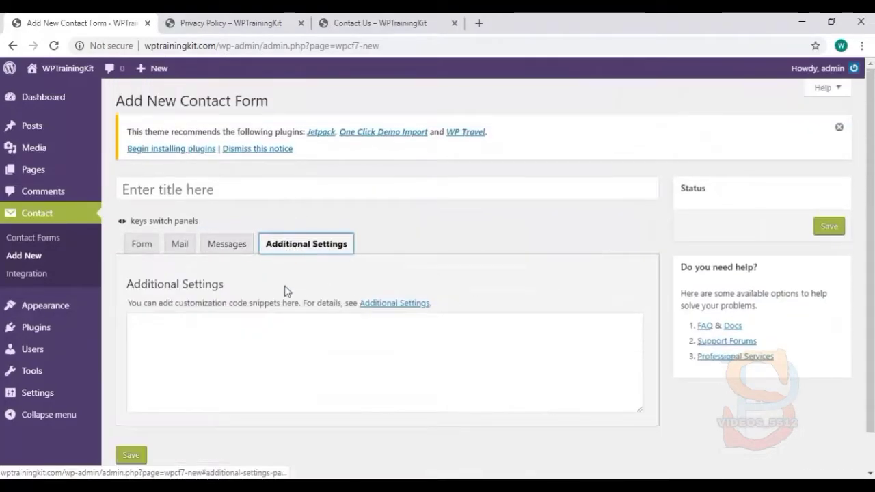
{"action": "left_click", "coordinate": [227, 244]}
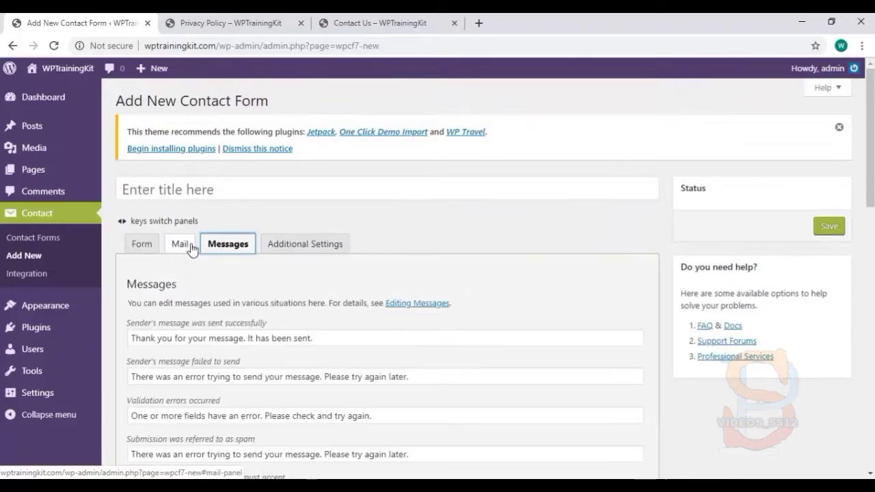
{"action": "left_click", "coordinate": [192, 247]}
{"action": "scroll", "coordinate": [332, 267], "scroll_direction": "down", "scroll_amount": 2}
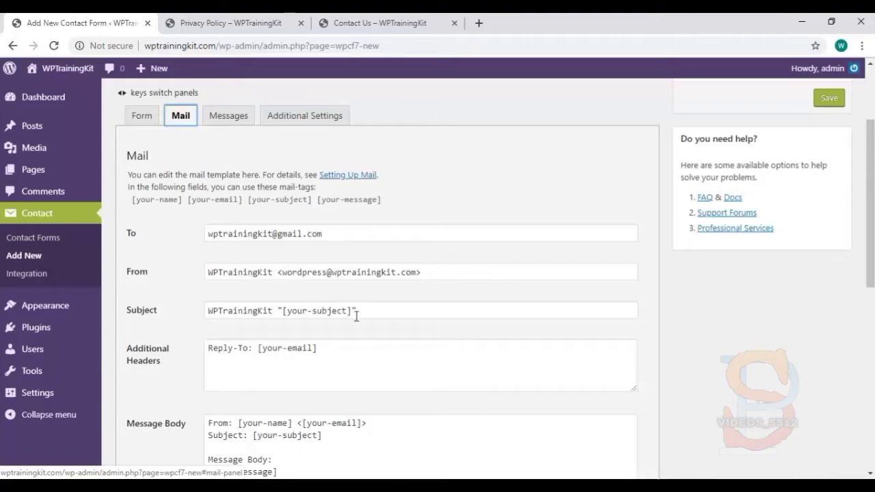
{"action": "scroll", "coordinate": [356, 316], "scroll_direction": "down", "scroll_amount": 5}
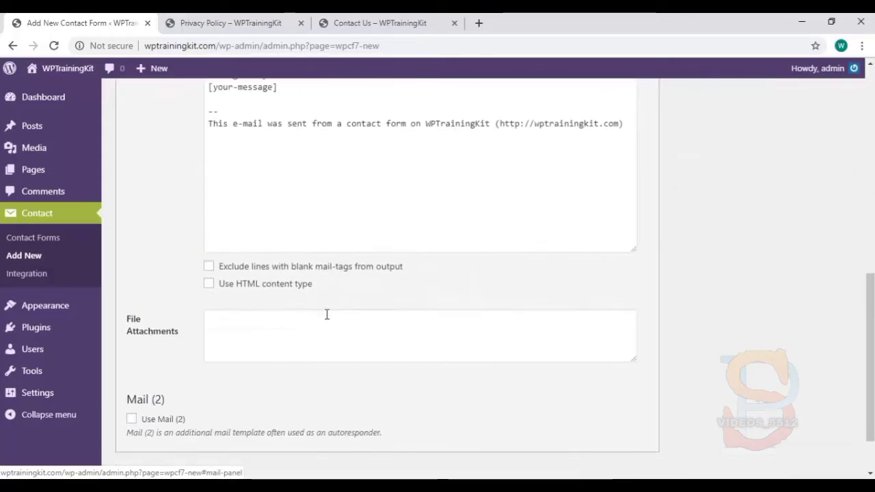
Step: Delete the Subject label and its [text your-subject] field from the new contact form's template
{"action": "scroll", "coordinate": [328, 317], "scroll_direction": "up", "scroll_amount": 6}
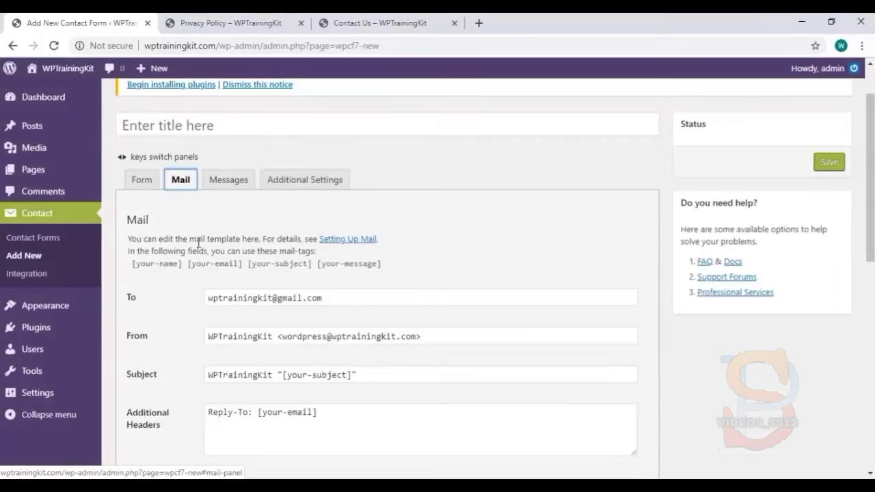
{"action": "left_click", "coordinate": [141, 179]}
{"action": "scroll", "coordinate": [360, 196], "scroll_direction": "down", "scroll_amount": 1}
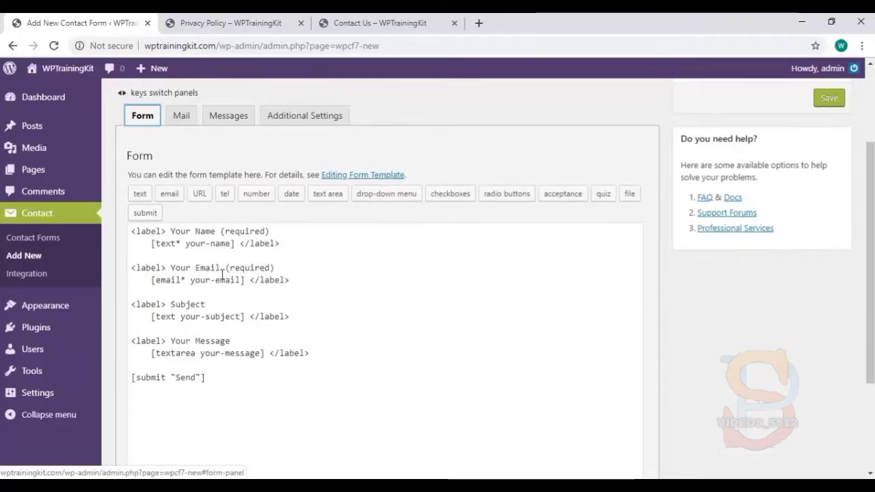
{"action": "left_click_drag", "start_coordinate": [299, 317], "coordinate": [132, 302]}
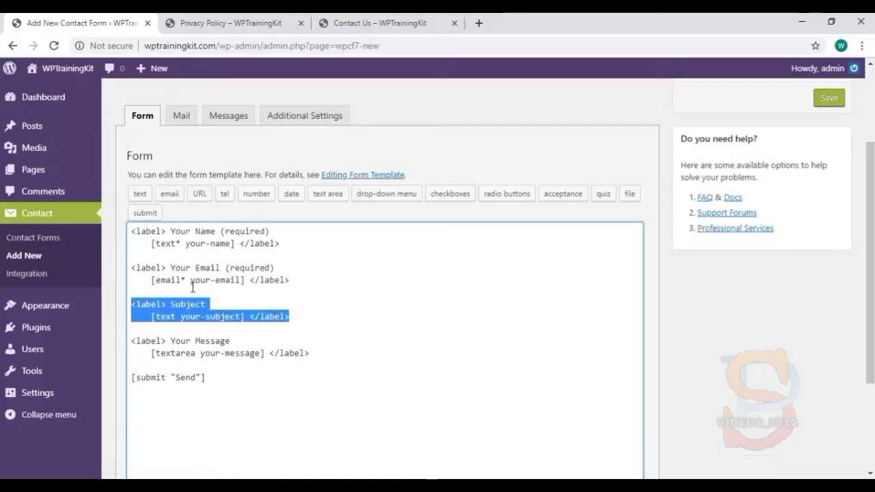
{"action": "key", "text": "BackSpace"}
{"action": "key", "text": "BackSpace"}
{"action": "key", "text": "Delete"}
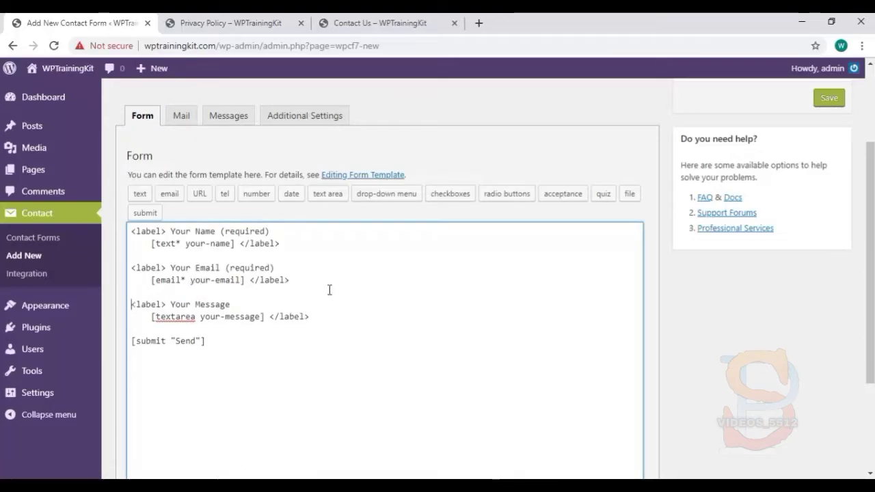
Step: Insert a required number field on a blank line between the email and message fields of the form template
{"action": "key", "text": "Return"}
{"action": "key", "text": "Return"}
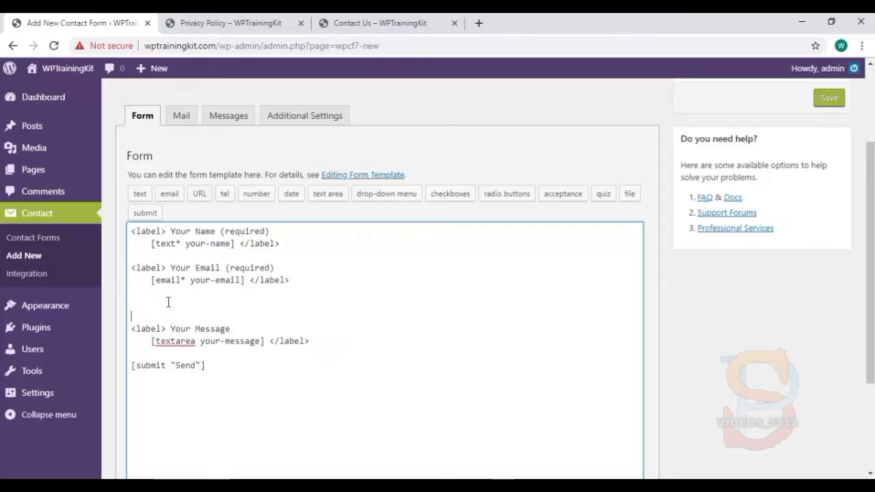
{"action": "key", "text": "BackSpace"}
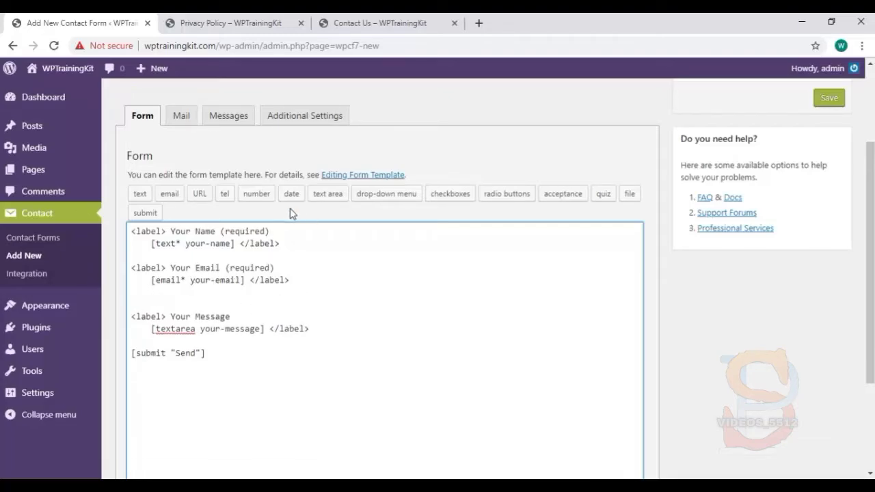
{"action": "left_click", "coordinate": [258, 196]}
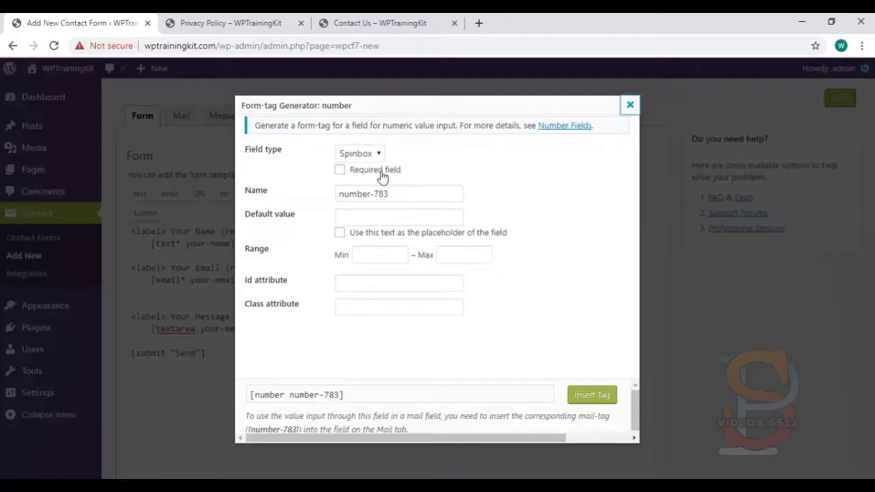
{"action": "left_click", "coordinate": [340, 170]}
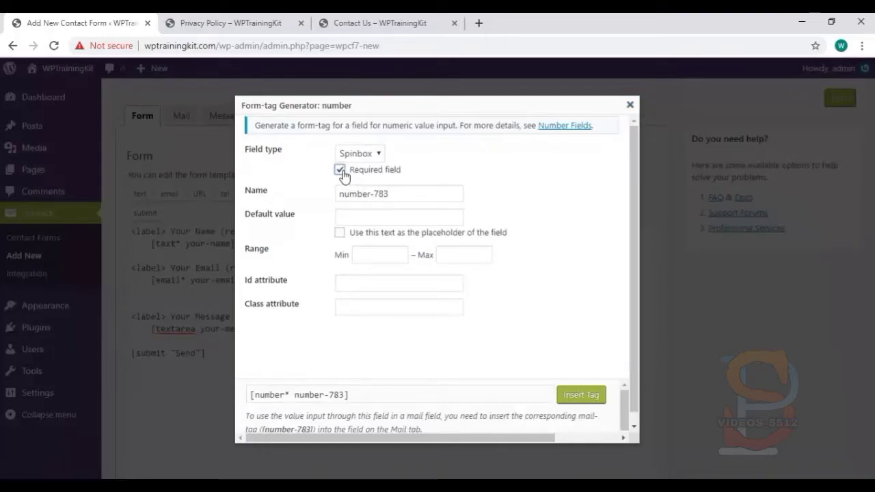
{"action": "left_click", "coordinate": [580, 396]}
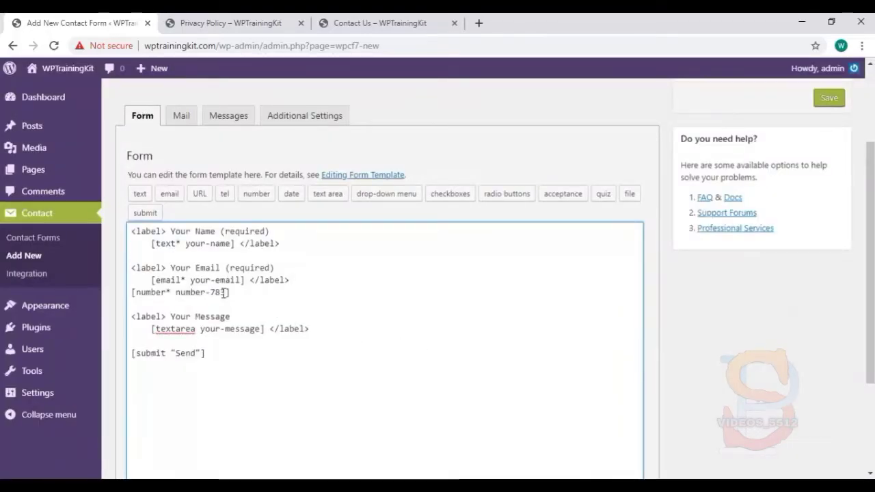
Step: Add a copied opening label tag with the text "Phone Number" on a new line above the number field
{"action": "left_click", "coordinate": [302, 283]}
{"action": "key", "text": "Return"}
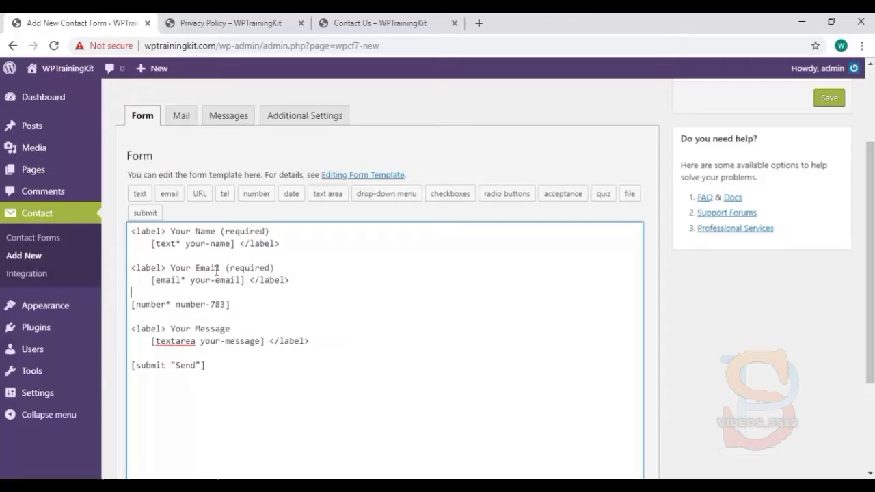
{"action": "left_click_drag", "start_coordinate": [220, 268], "coordinate": [147, 266]}
{"action": "key", "text": "ctrl+c"}
{"action": "left_click", "coordinate": [132, 292]}
{"action": "key", "text": "ctrl+v"}
{"action": "key", "text": "ctrl+shift+Left"}
{"action": "key", "text": "ctrl+shift+Left"}
{"action": "type", "text": "Phone N"}
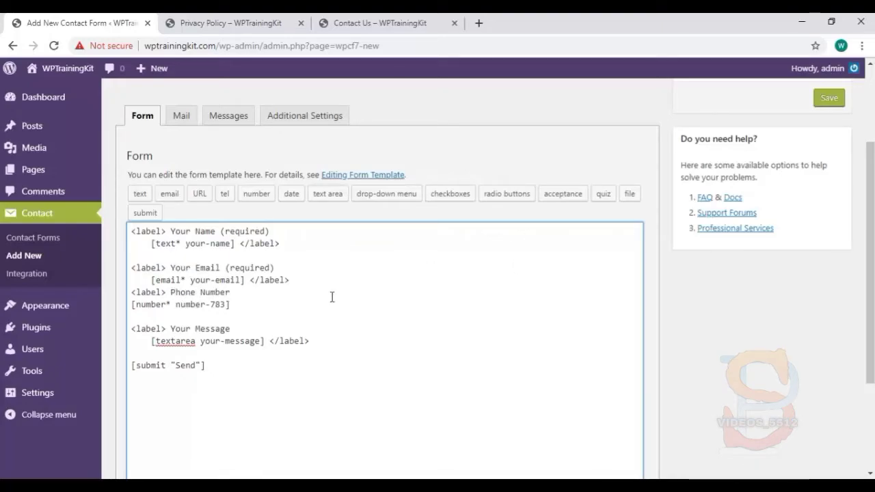
Step: Close the Phone Number label with a copied </label> tag after the number field and put a blank line above the label
{"action": "left_click_drag", "start_coordinate": [250, 281], "coordinate": [293, 280]}
{"action": "key", "text": "ctrl+c"}
{"action": "left_click", "coordinate": [244, 308]}
{"action": "key", "text": "ctrl+v"}
{"action": "key", "text": "Up"}
{"action": "key", "text": "Home"}
{"action": "key", "text": "Return"}
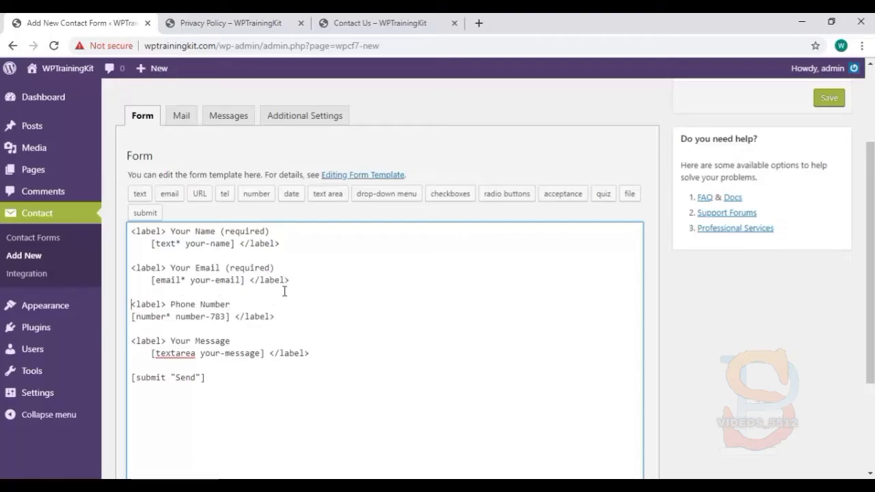
Step: Title the new contact form "contact2" and save it
{"action": "scroll", "coordinate": [680, 357], "scroll_direction": "down", "scroll_amount": 2}
{"action": "scroll", "coordinate": [357, 185], "scroll_direction": "up", "scroll_amount": 4}
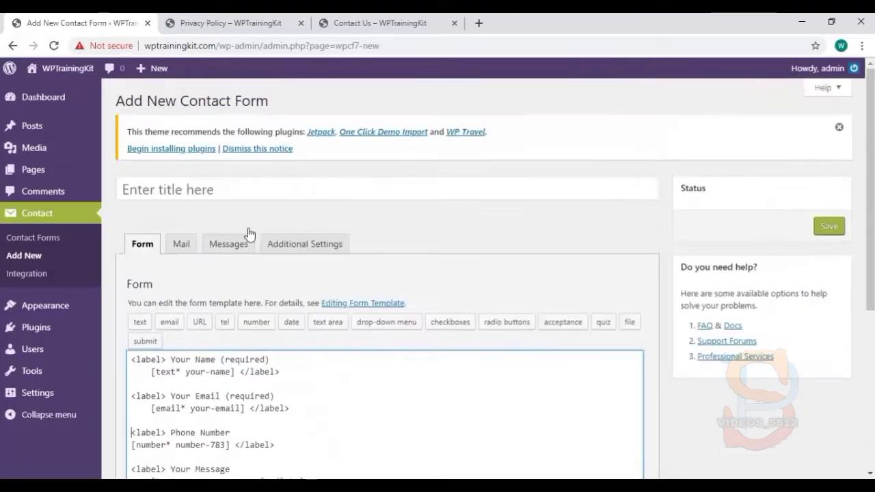
{"action": "left_click", "coordinate": [176, 191]}
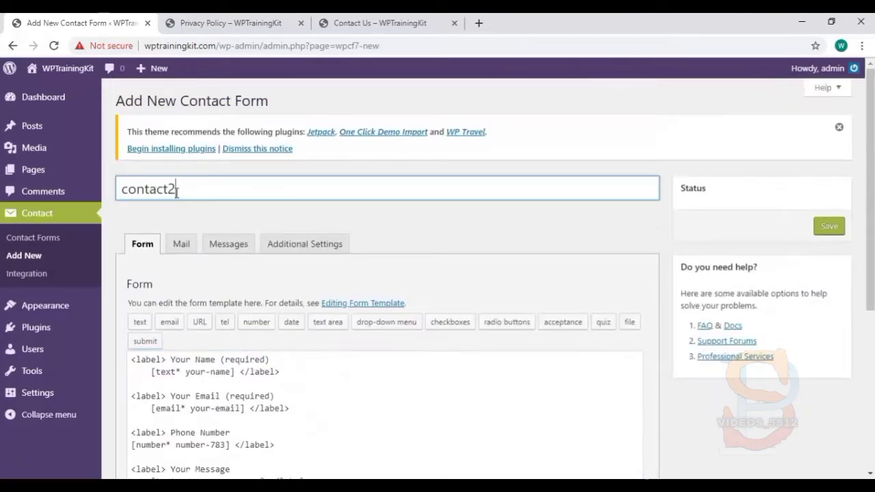
{"action": "scroll", "coordinate": [269, 303], "scroll_direction": "down", "scroll_amount": 4}
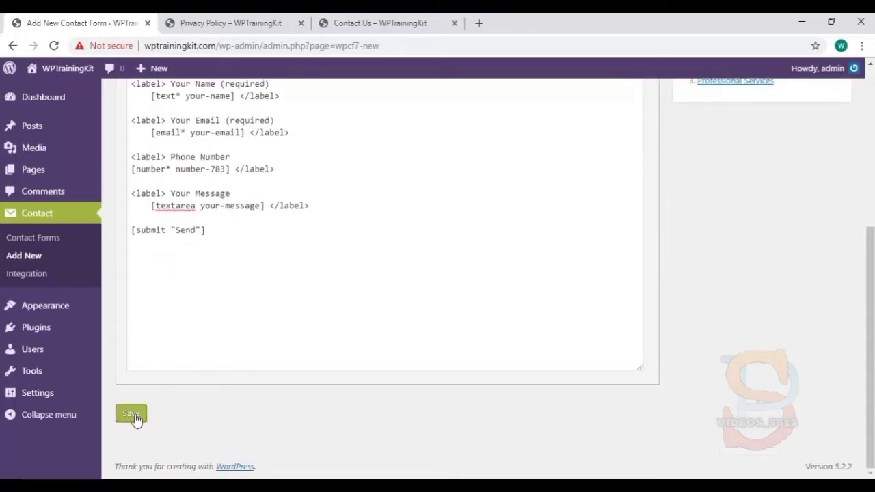
{"action": "left_click", "coordinate": [131, 415]}
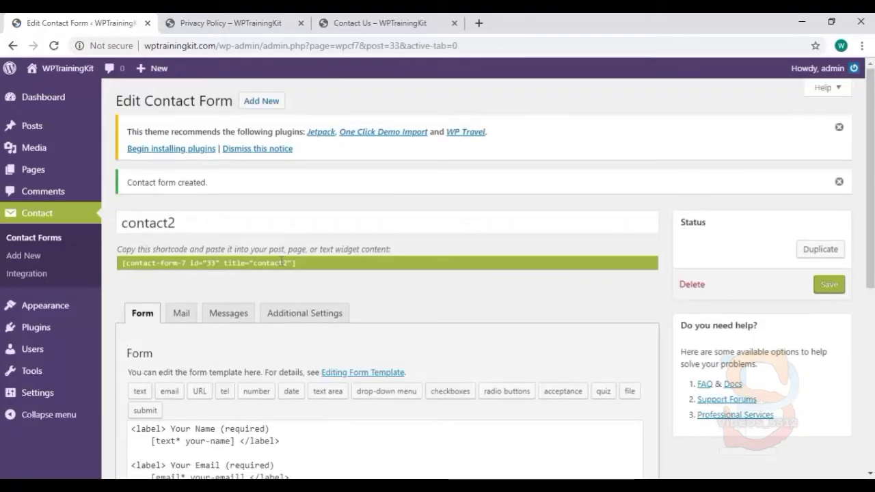
Step: Copy the contact2 form's shortcode and open the Contact Us page for editing
{"action": "left_click", "coordinate": [295, 263]}
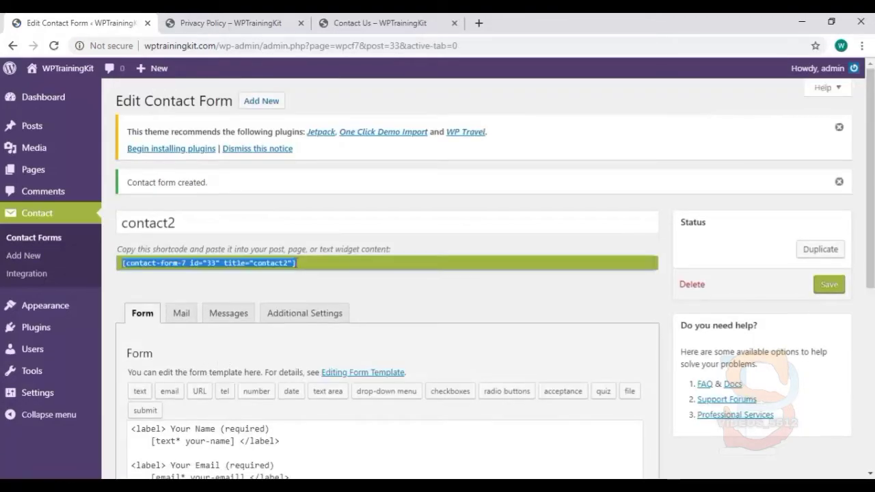
{"action": "right_click", "coordinate": [280, 269]}
{"action": "left_click", "coordinate": [327, 278]}
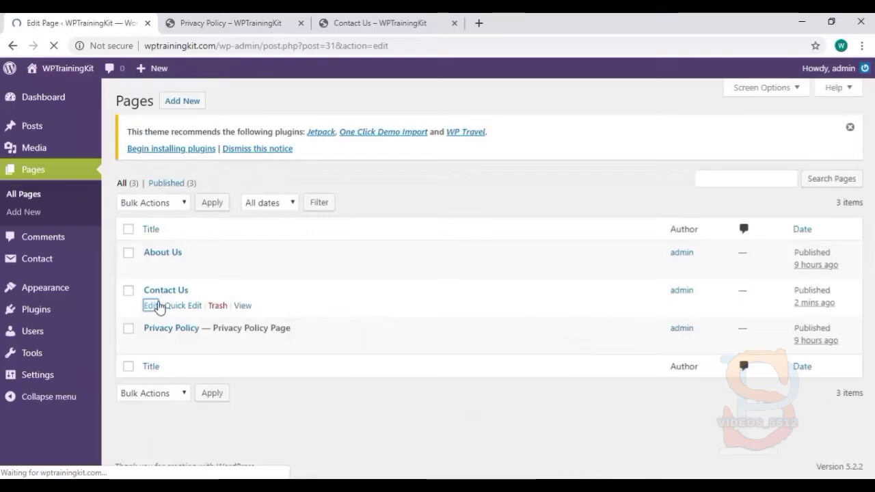
{"action": "left_click", "coordinate": [153, 305]}
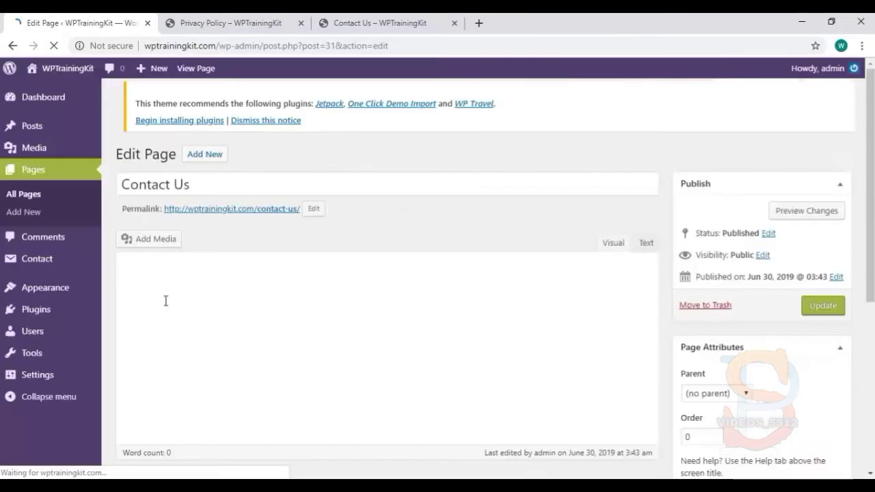
Step: Replace the Contact Us page's content with the copied shortcode [contact-form-7 id="33" title="contact2"] and update the page
{"action": "key", "text": "ctrl+a"}
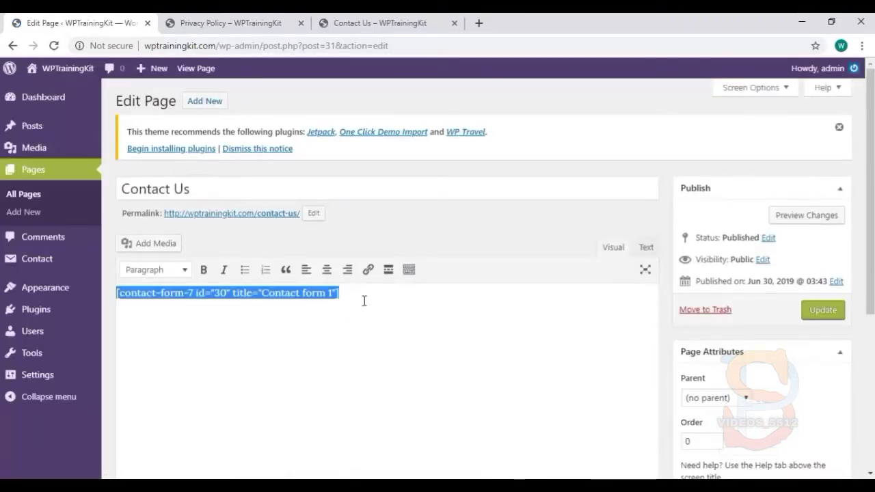
{"action": "right_click", "coordinate": [368, 305]}
{"action": "key", "text": "Escape"}
{"action": "key", "text": "ctrl+v"}
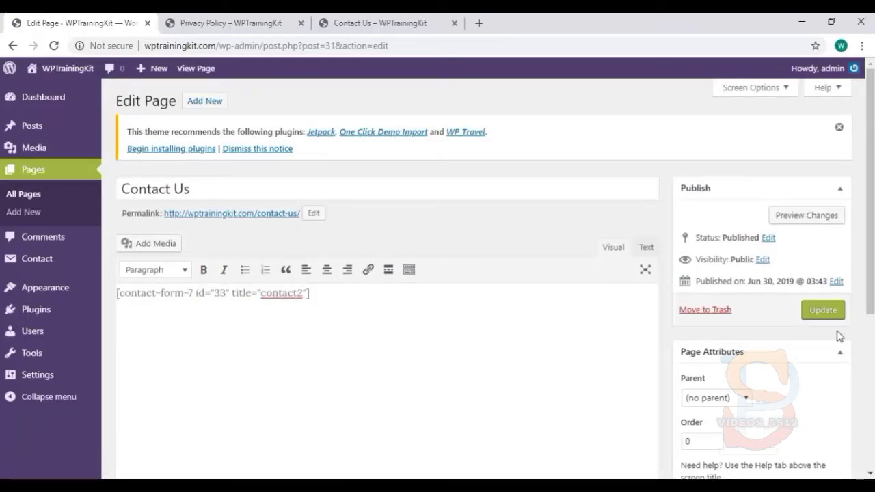
{"action": "left_click", "coordinate": [826, 311]}
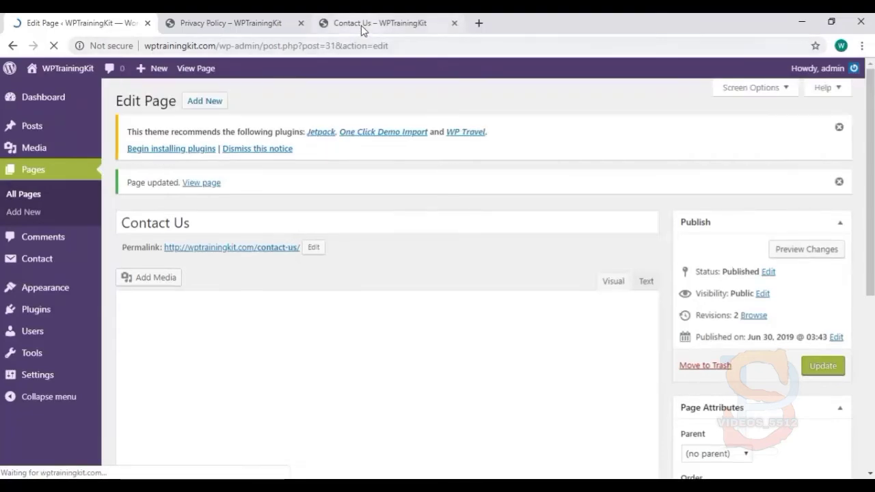
Step: View the updated Contact Us page in a new browser tab, examine its form fields and return to the page editor
{"action": "right_click", "coordinate": [213, 183]}
{"action": "left_click", "coordinate": [233, 193]}
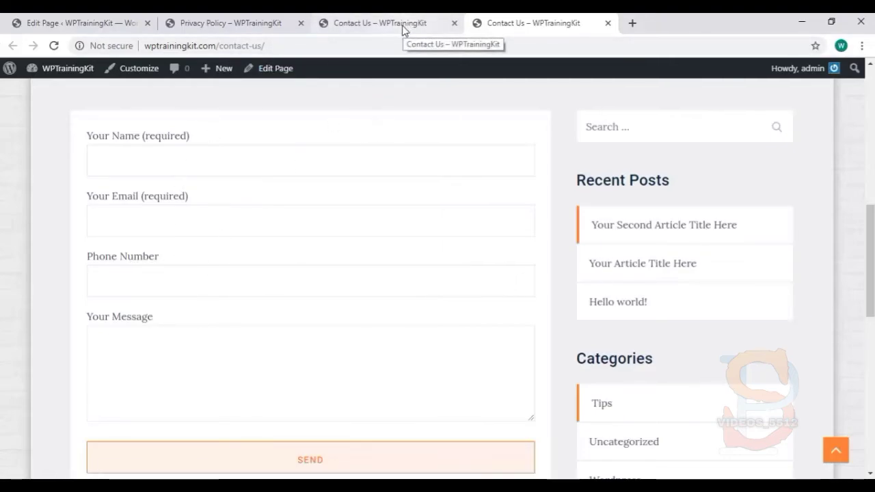
{"action": "left_click", "coordinate": [93, 25]}
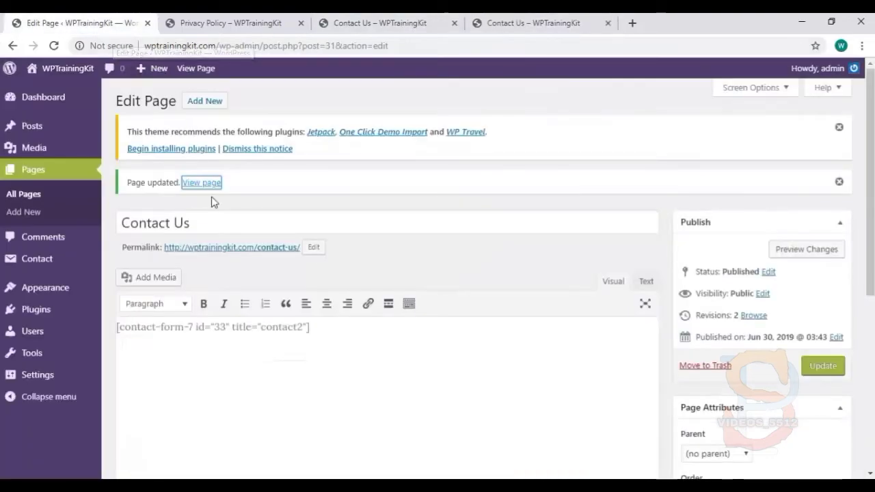
Step: Examine the contact plugin's integrations with other services and its list of contact forms
{"action": "left_click", "coordinate": [39, 264]}
{"action": "left_click", "coordinate": [57, 277]}
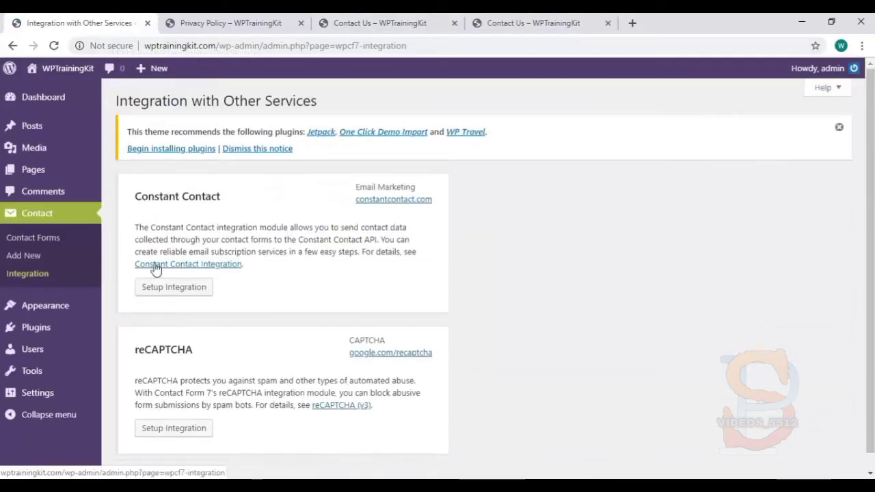
{"action": "scroll", "coordinate": [295, 274], "scroll_direction": "down", "scroll_amount": 1}
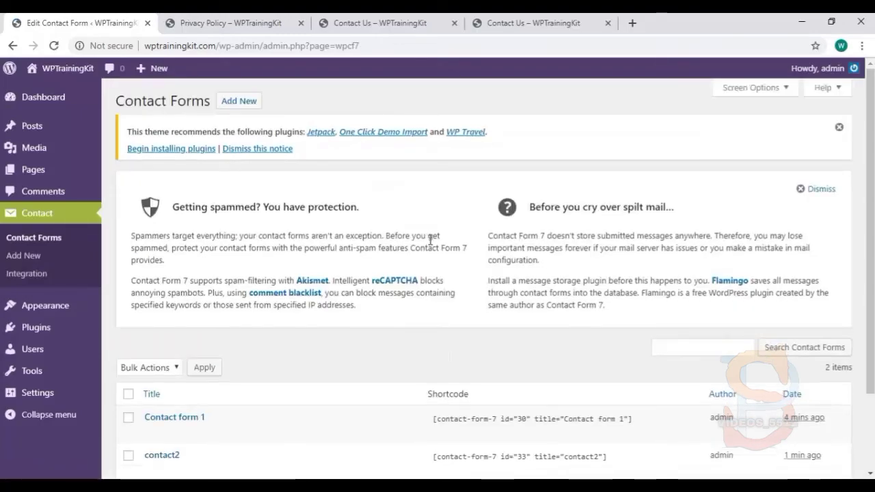
{"action": "scroll", "coordinate": [431, 239], "scroll_direction": "down", "scroll_amount": 3}
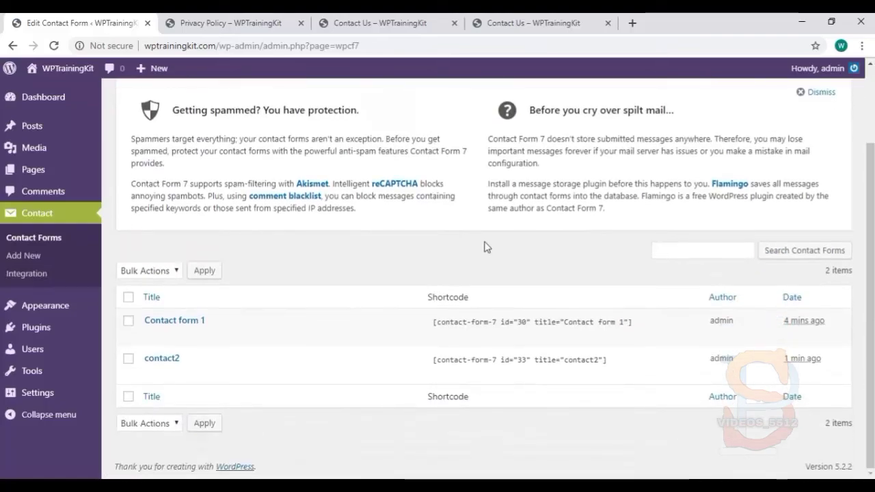